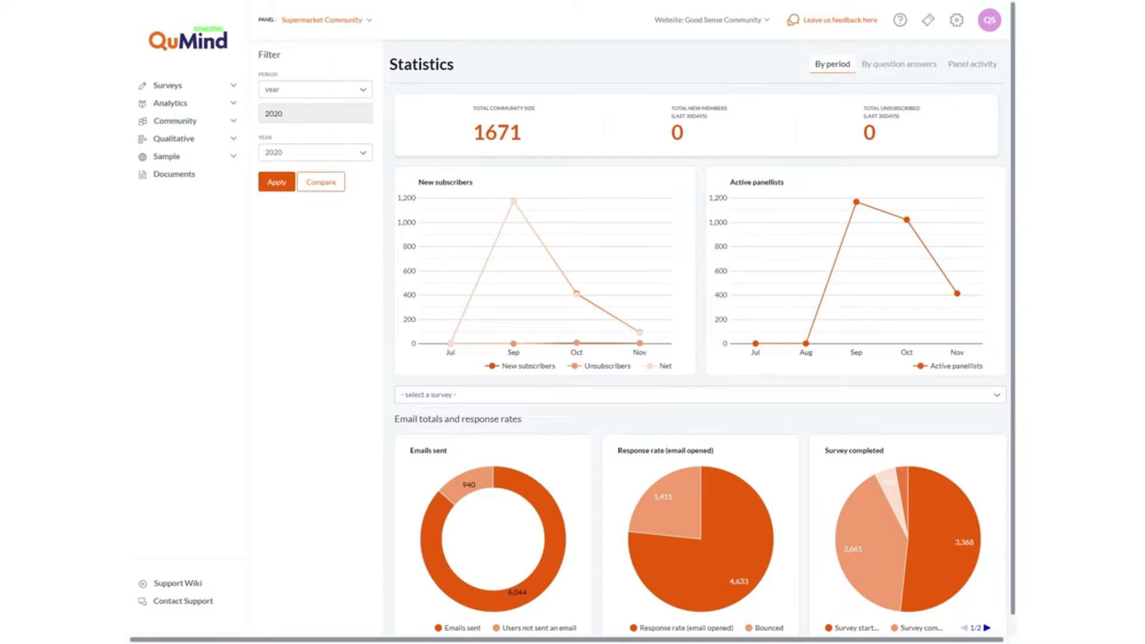
# Review the Supermarket Community's 2020 statistics charts and check the available period options
pyautogui.click(232, 127)
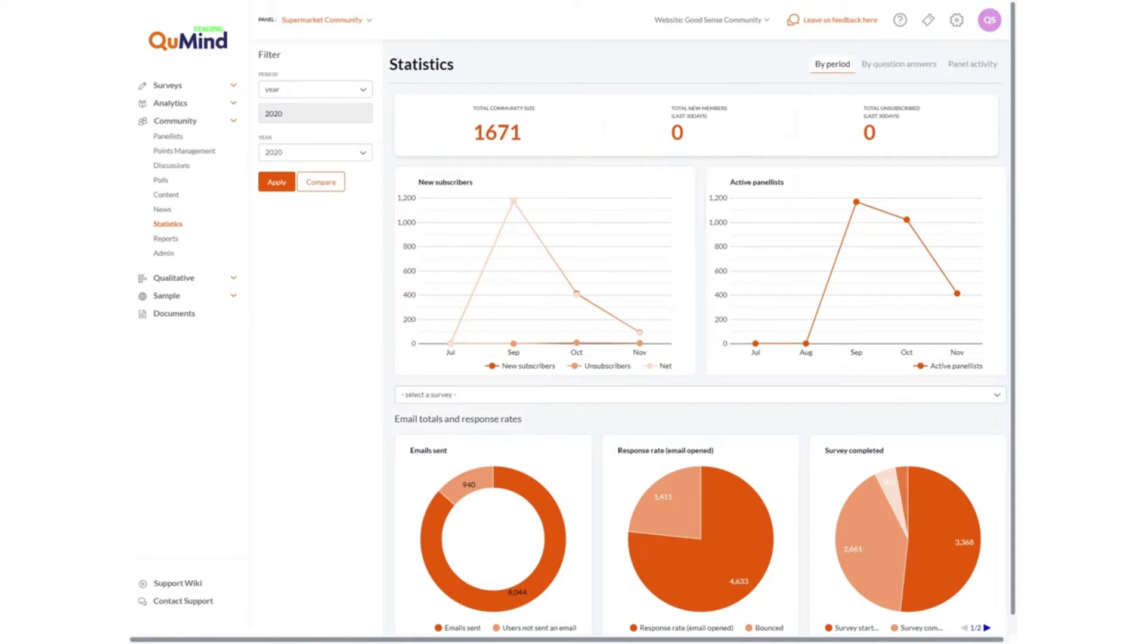
pyautogui.scroll(-1, 662, 220)
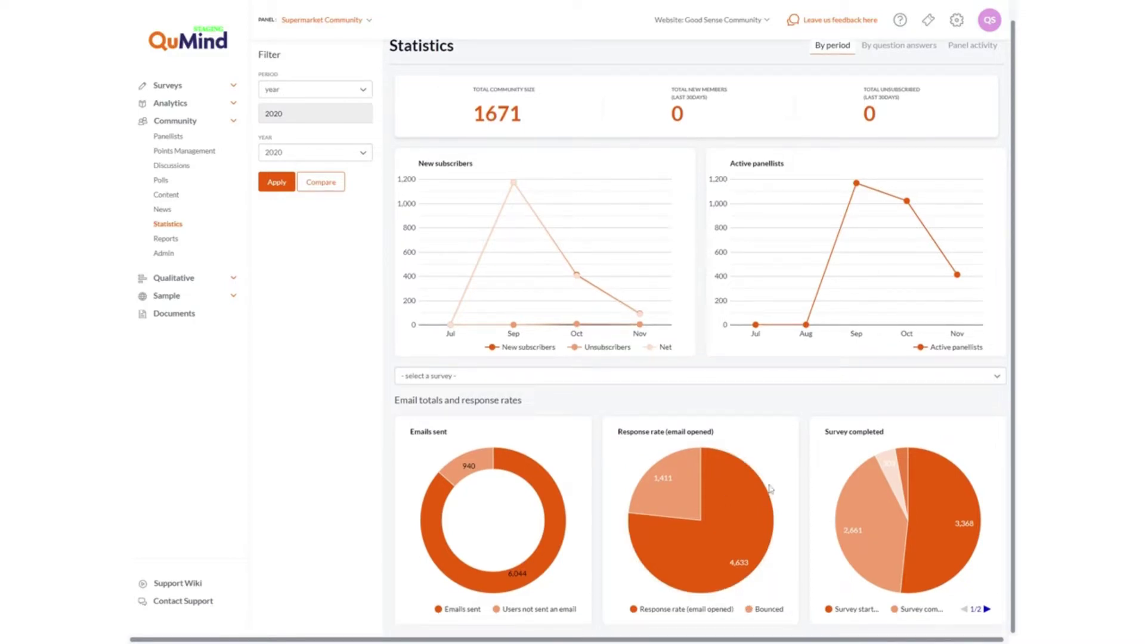
pyautogui.moveTo(760, 506)
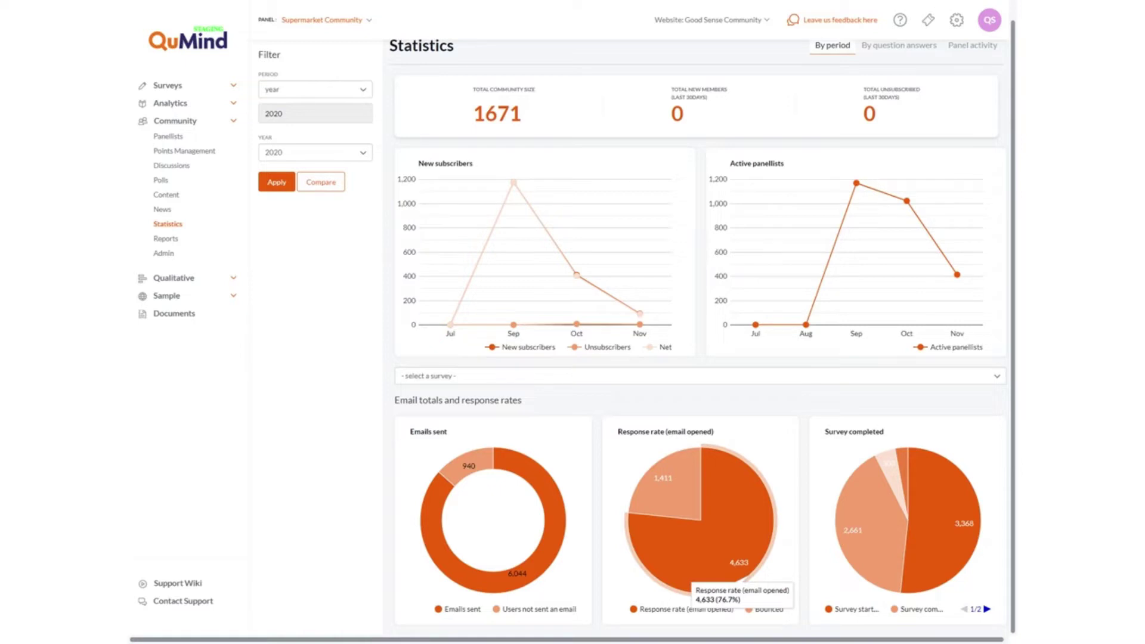
pyautogui.moveTo(573, 283)
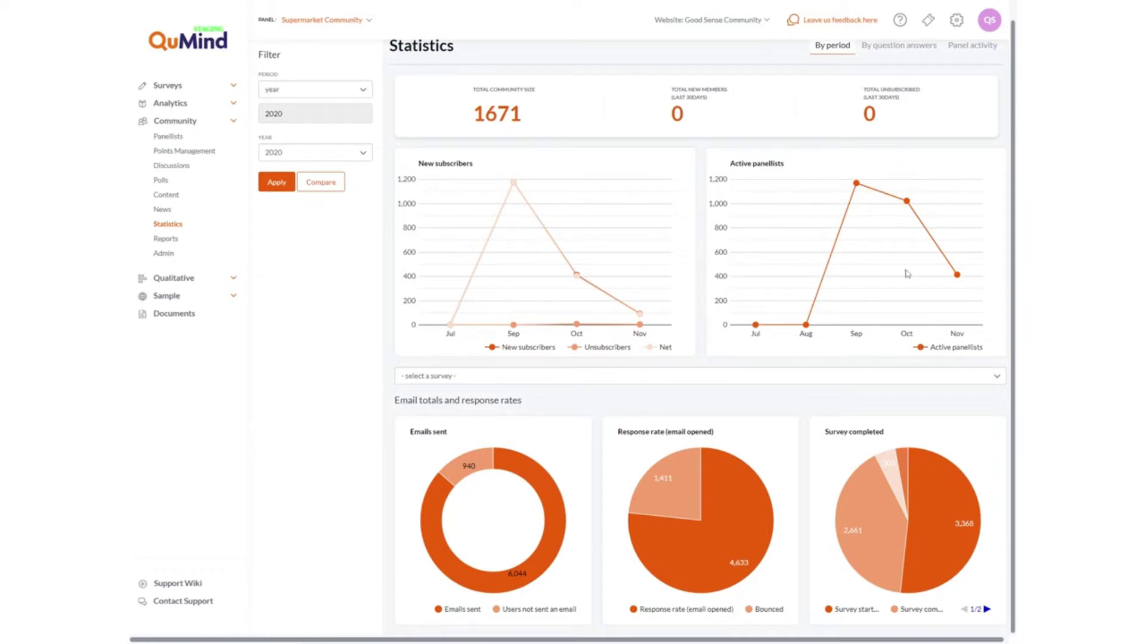
pyautogui.scroll(1, 908, 280)
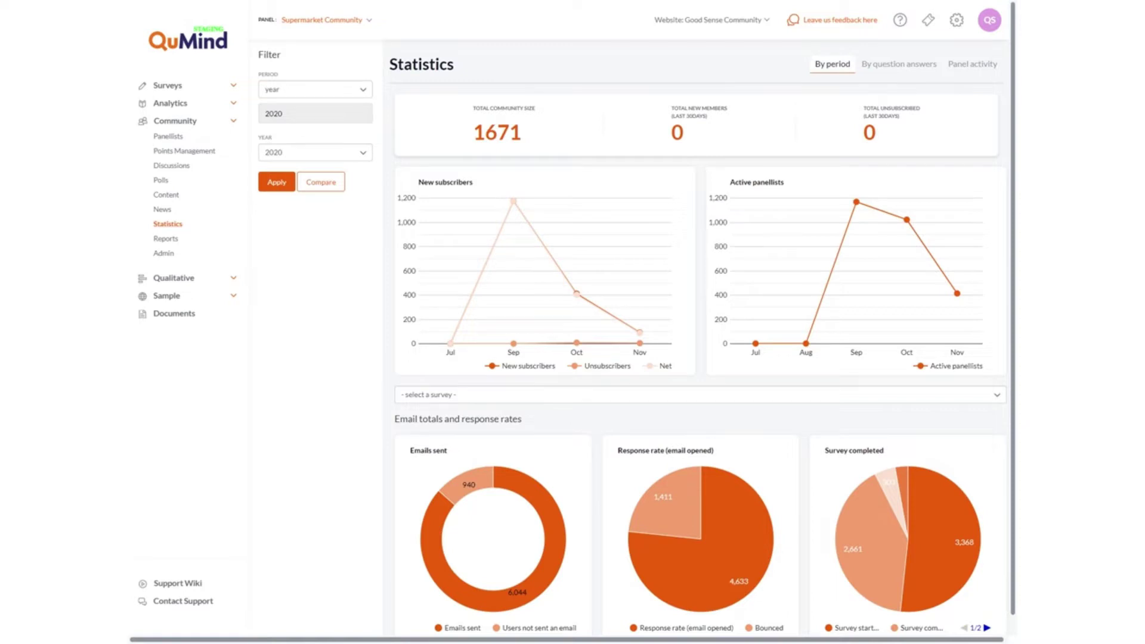
pyautogui.click(362, 90)
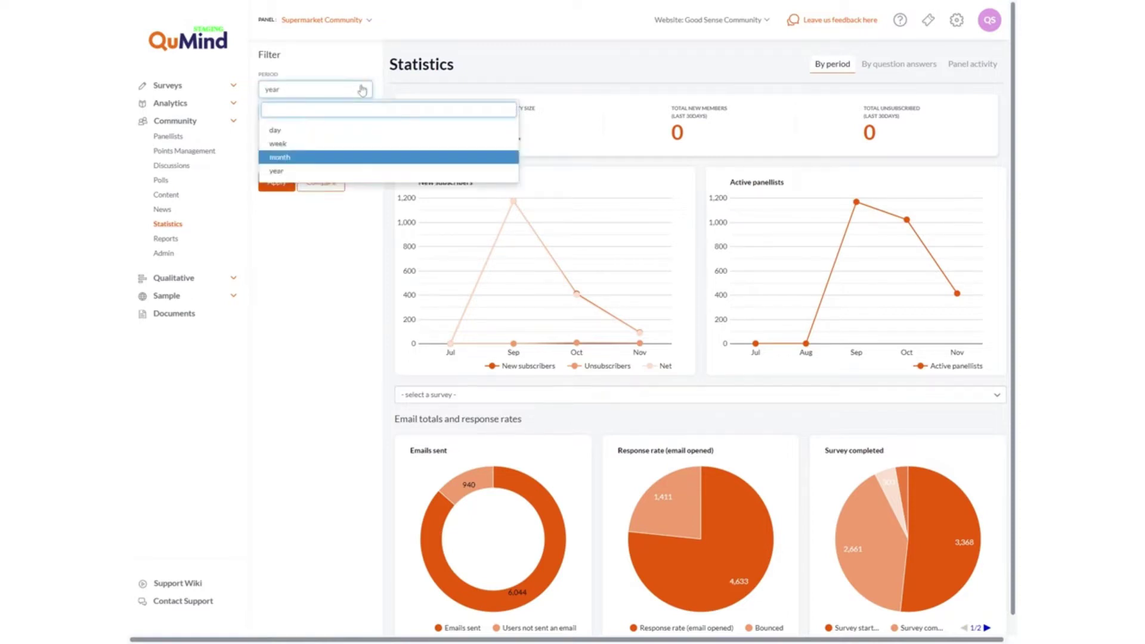
pyautogui.click(362, 90)
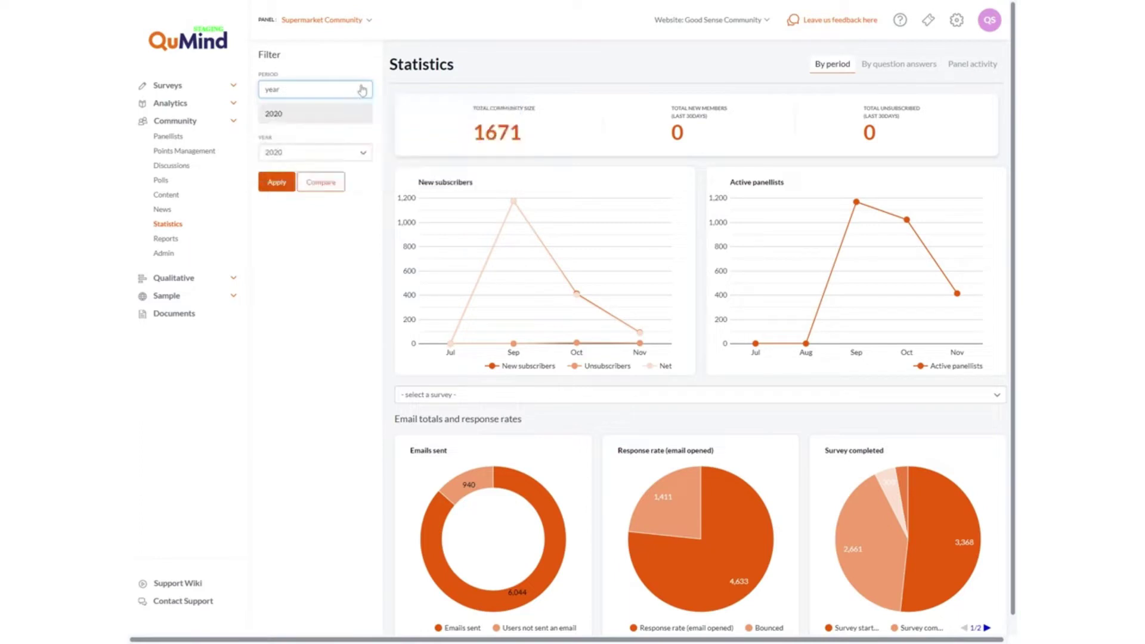
# Compare the 2020 community statistics side by side with a second period set to year 2020
pyautogui.click(320, 189)
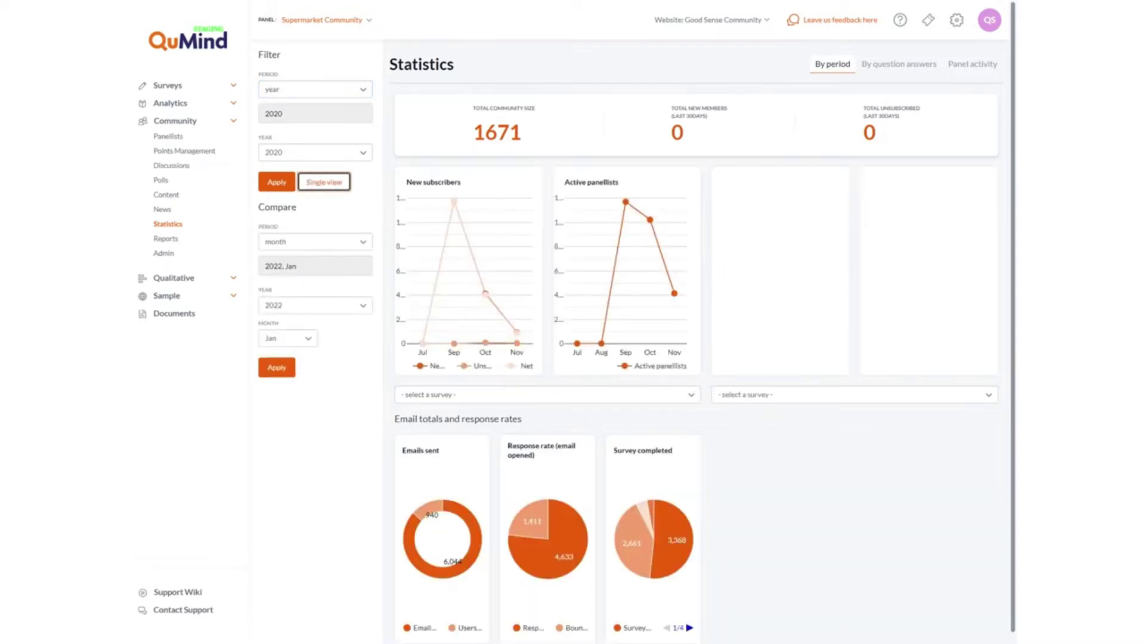
pyautogui.click(321, 247)
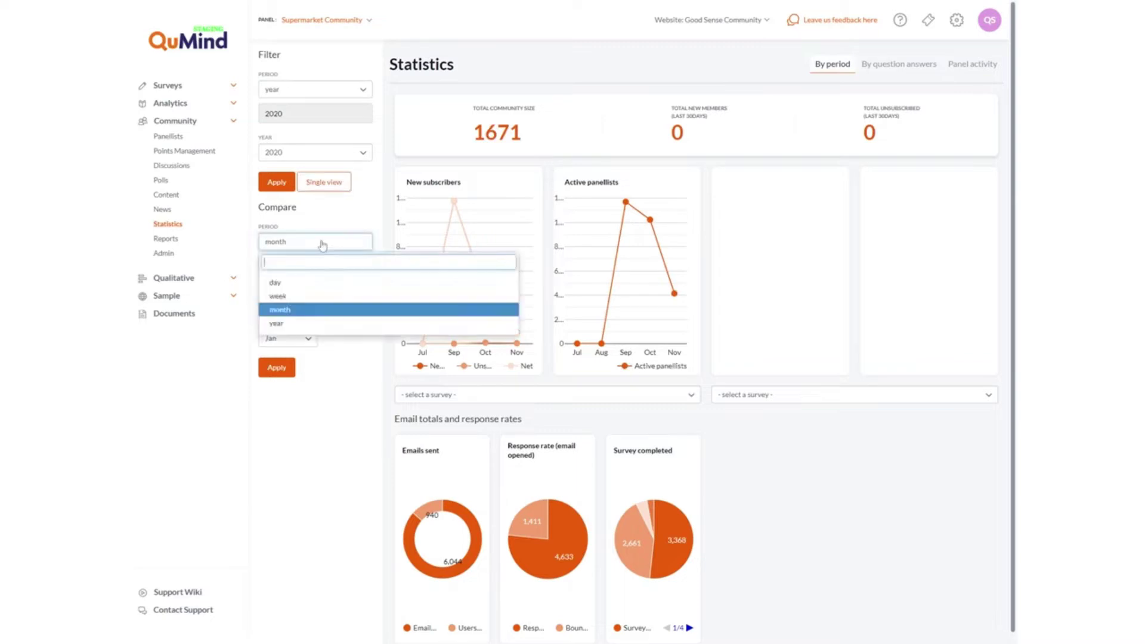
pyautogui.click(297, 324)
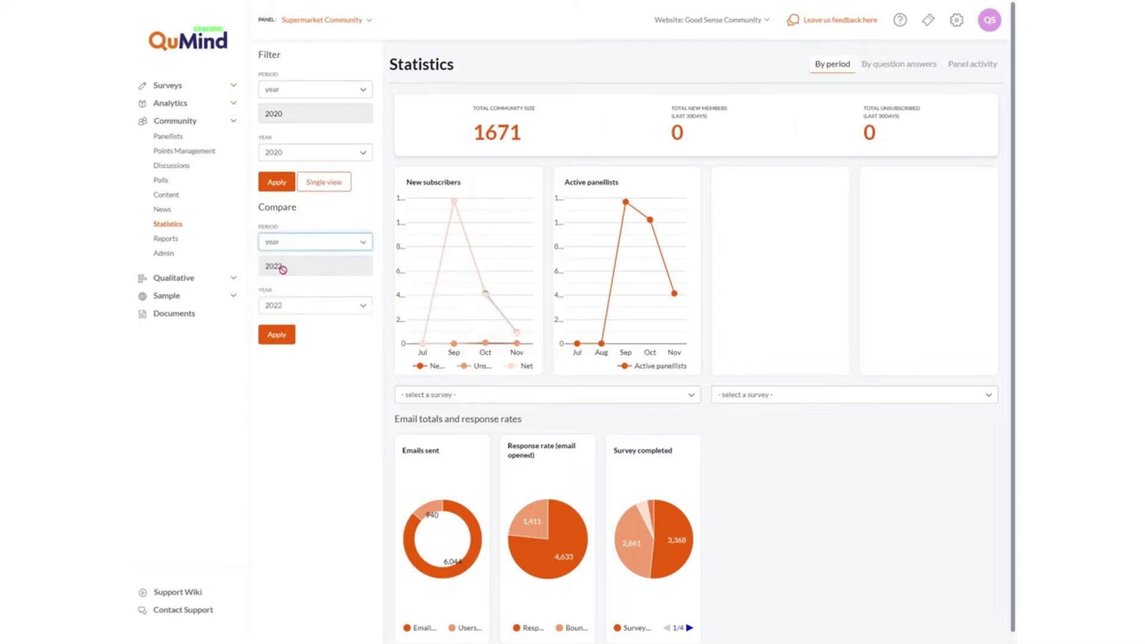
pyautogui.click(295, 305)
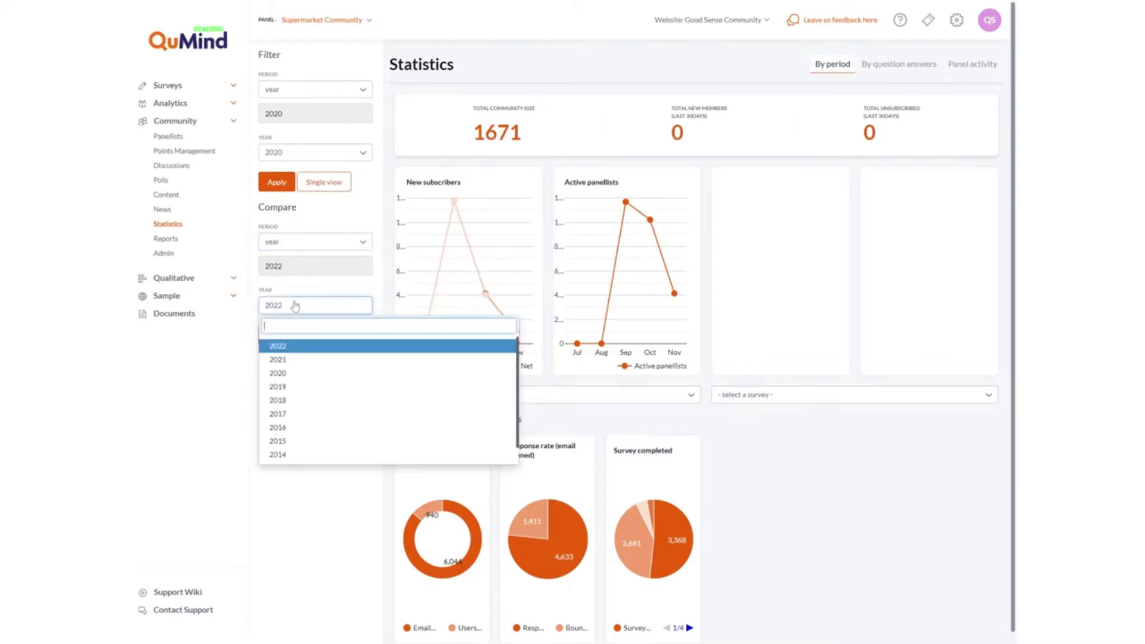
pyautogui.click(299, 375)
pyautogui.click(277, 335)
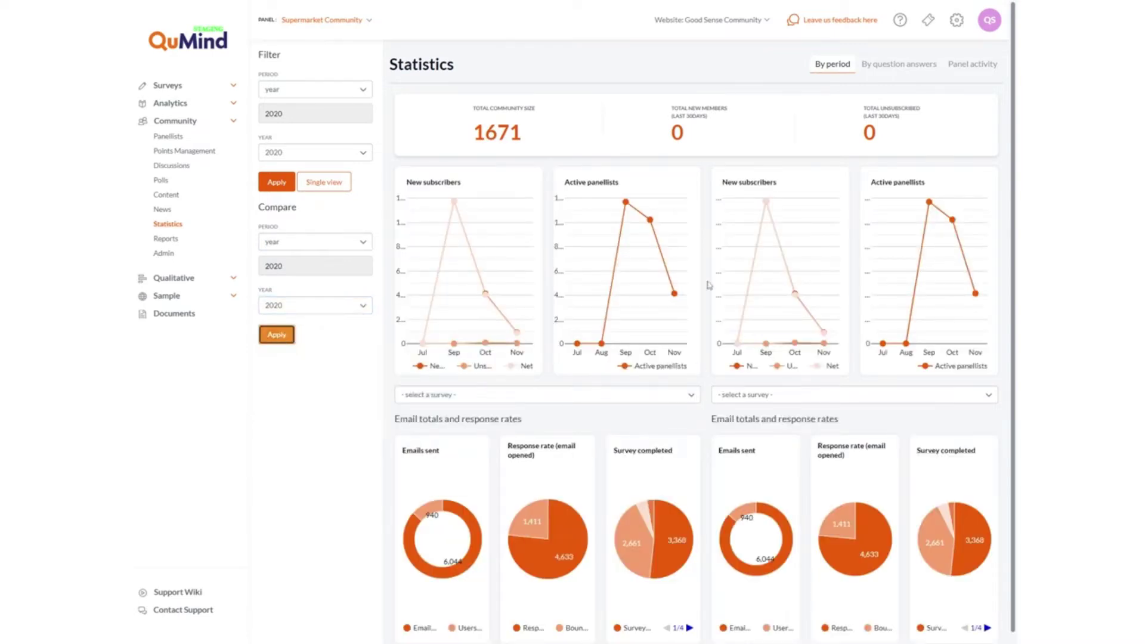
pyautogui.scroll(-1, 719, 289)
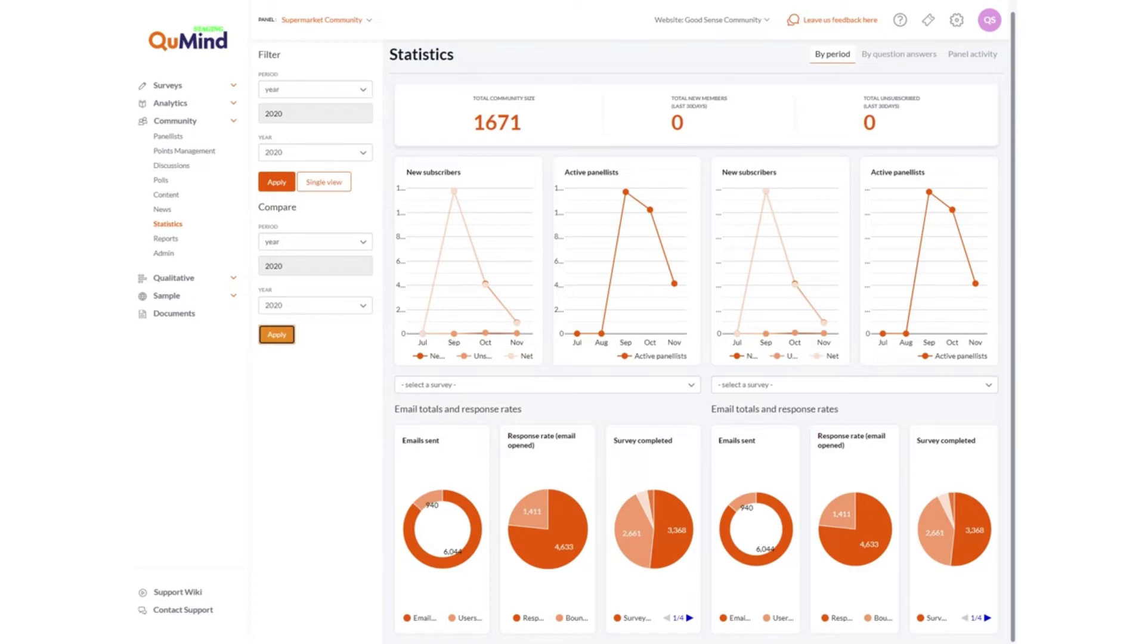
# Return the statistics to single view and look through the surveys available for the email totals and response rates
pyautogui.click(316, 183)
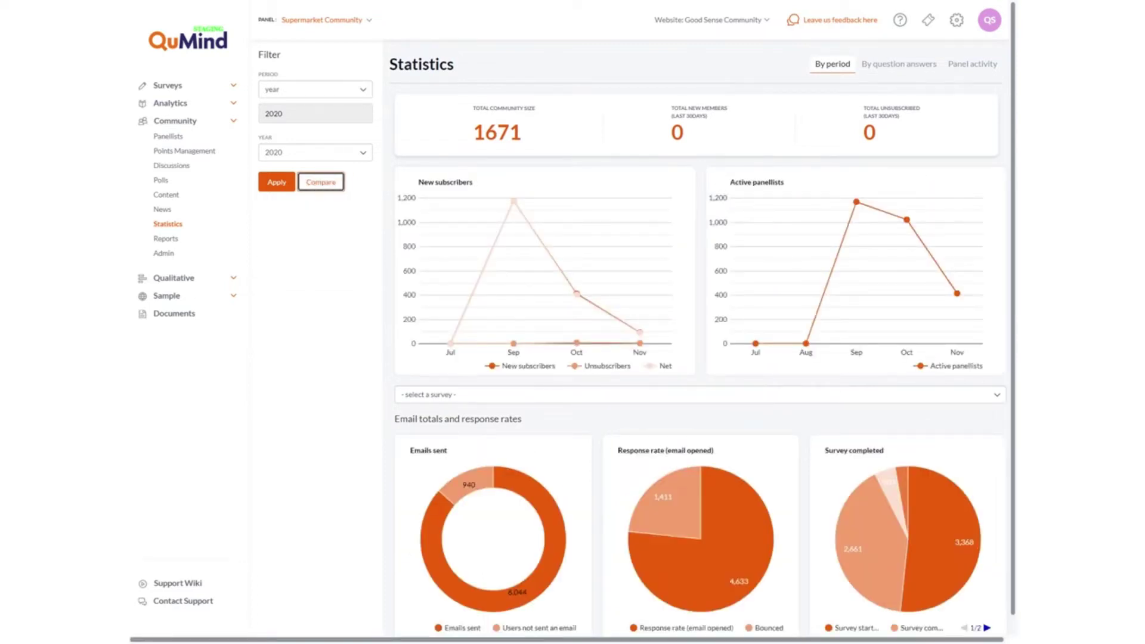
pyautogui.scroll(-1, 439, 379)
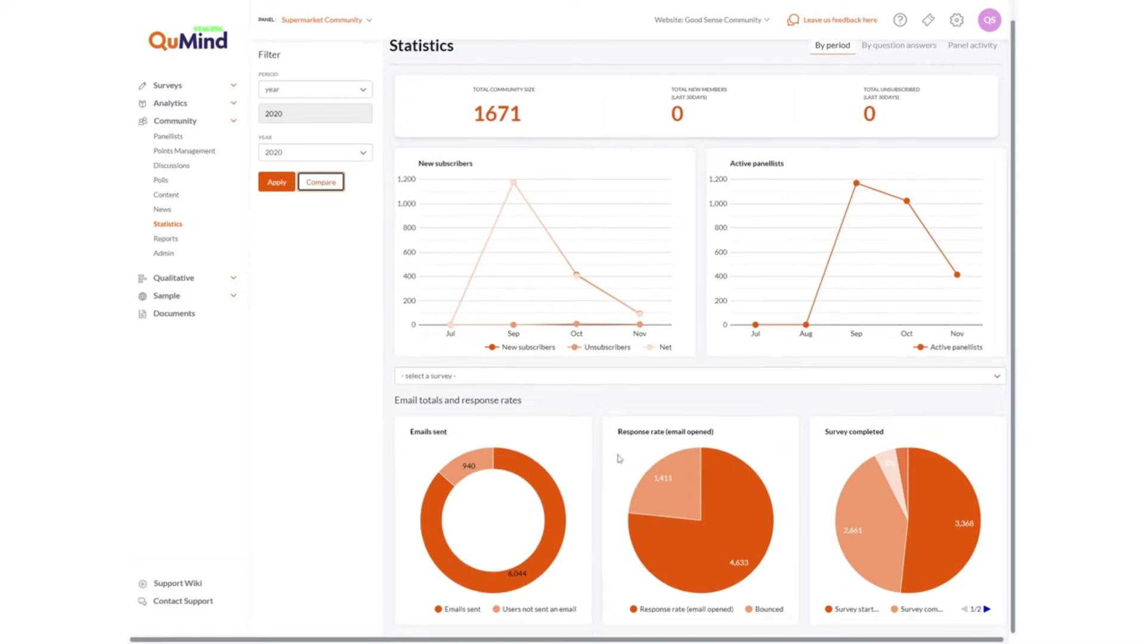
pyautogui.click(676, 377)
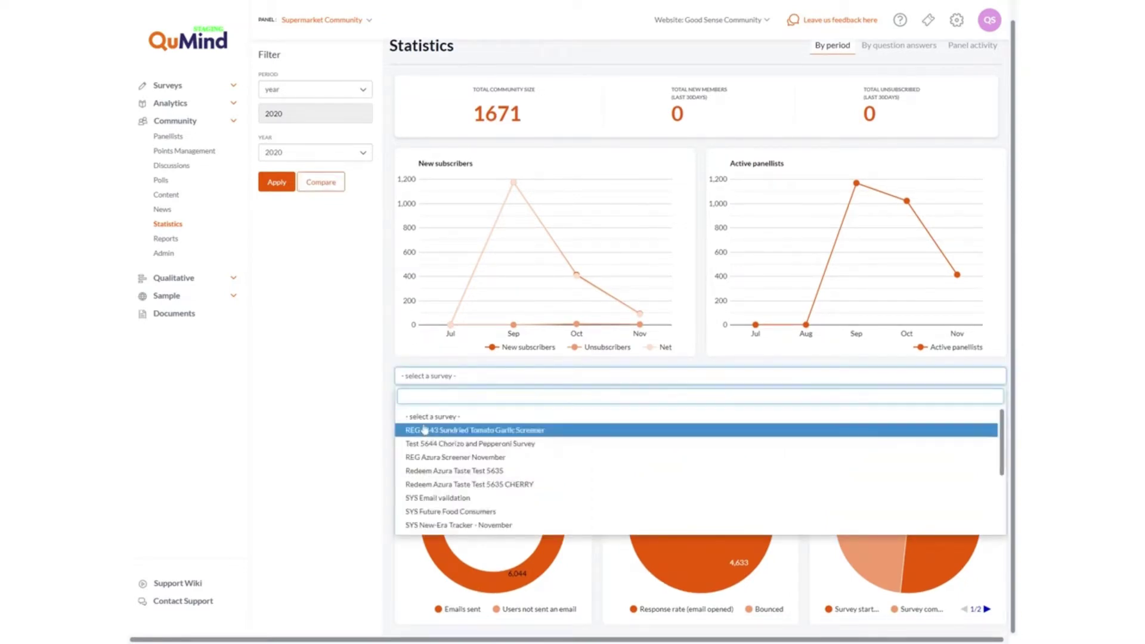
pyautogui.click(319, 431)
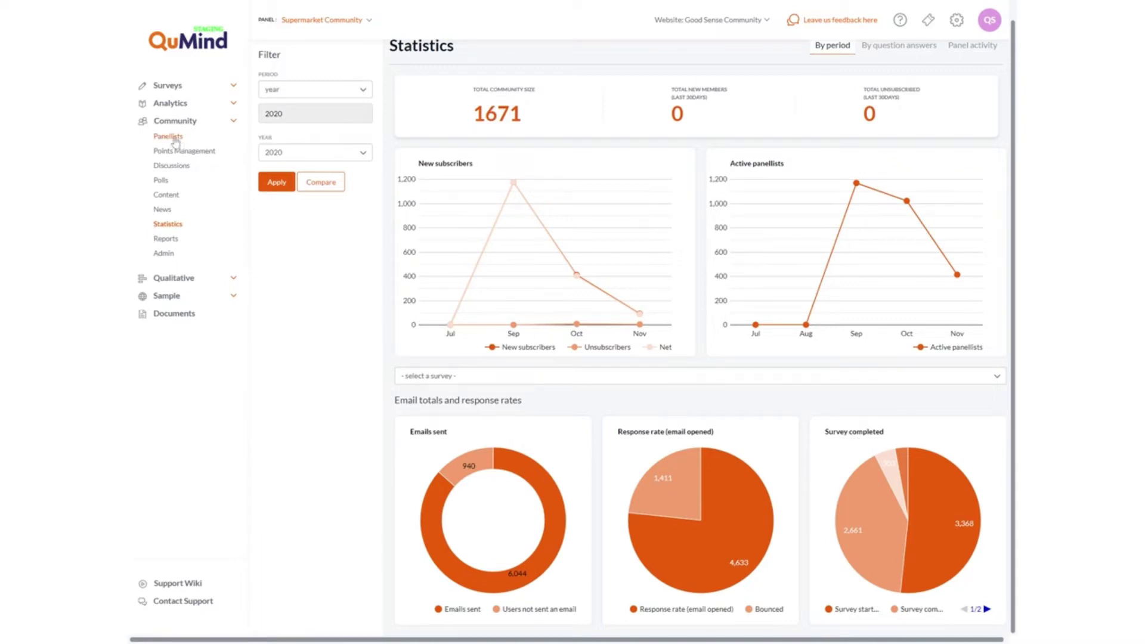
# View the community's panellist list and the trended claimed points in Points Management
pyautogui.click(174, 142)
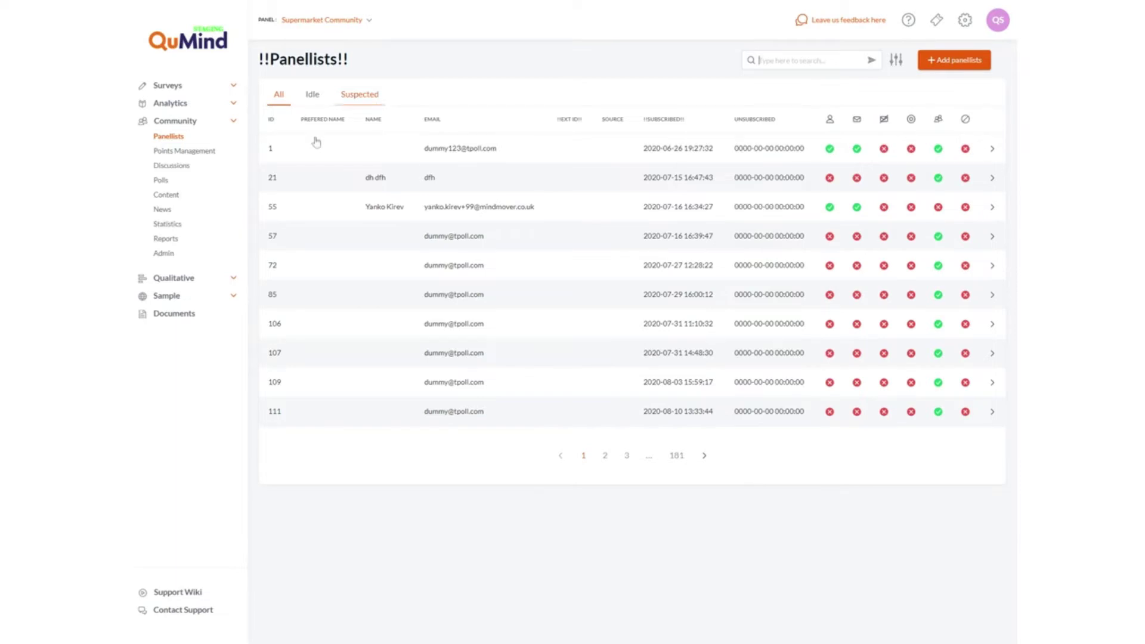
pyautogui.click(203, 158)
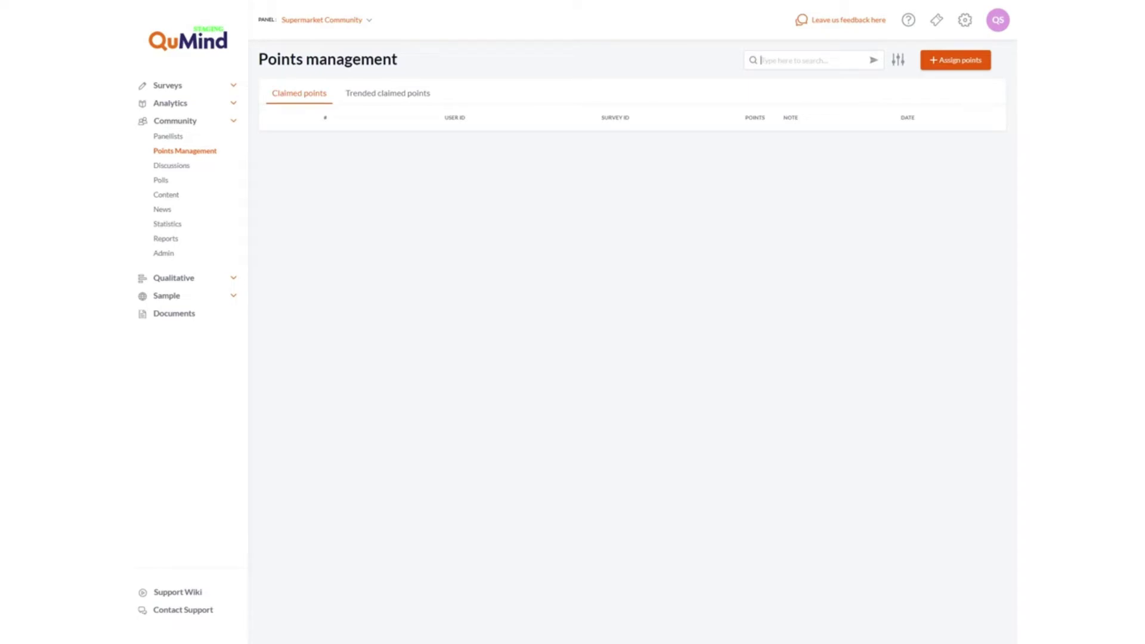
pyautogui.click(398, 98)
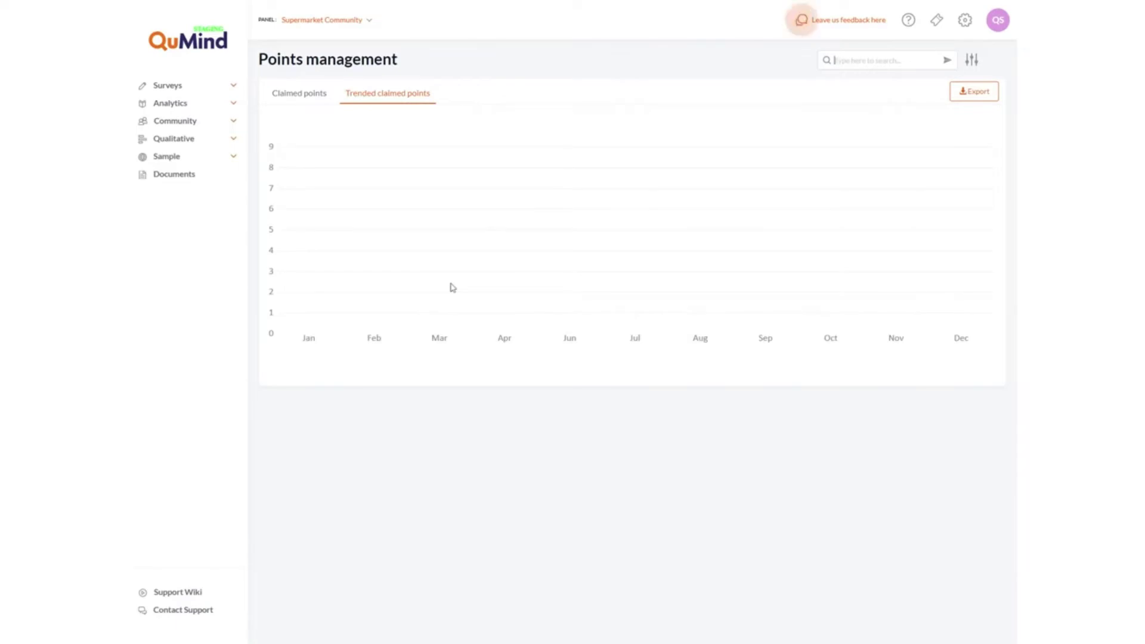
pyautogui.click(834, 61)
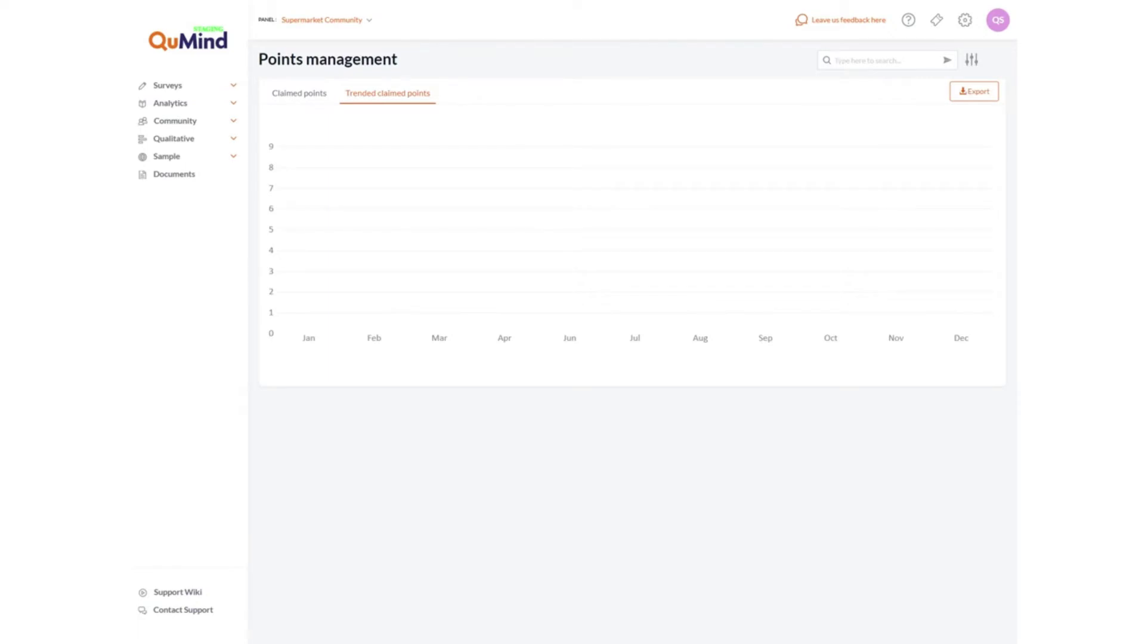
# Open the community's Discussions and select the "Supermarket Shopping!" topic
pyautogui.click(233, 122)
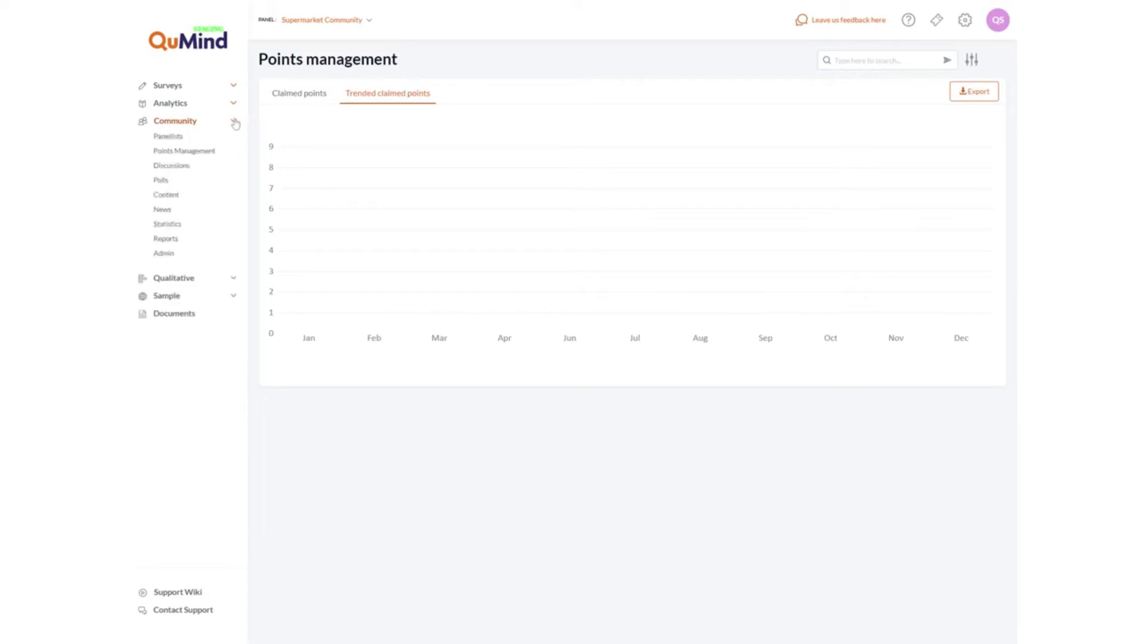
pyautogui.click(173, 167)
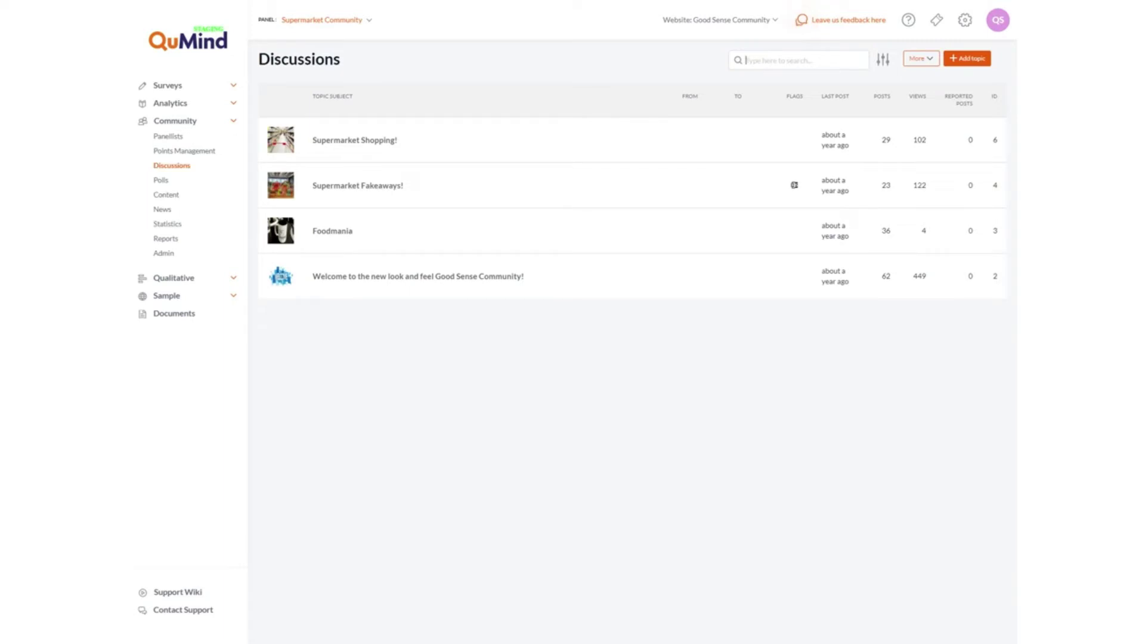
pyautogui.click(485, 157)
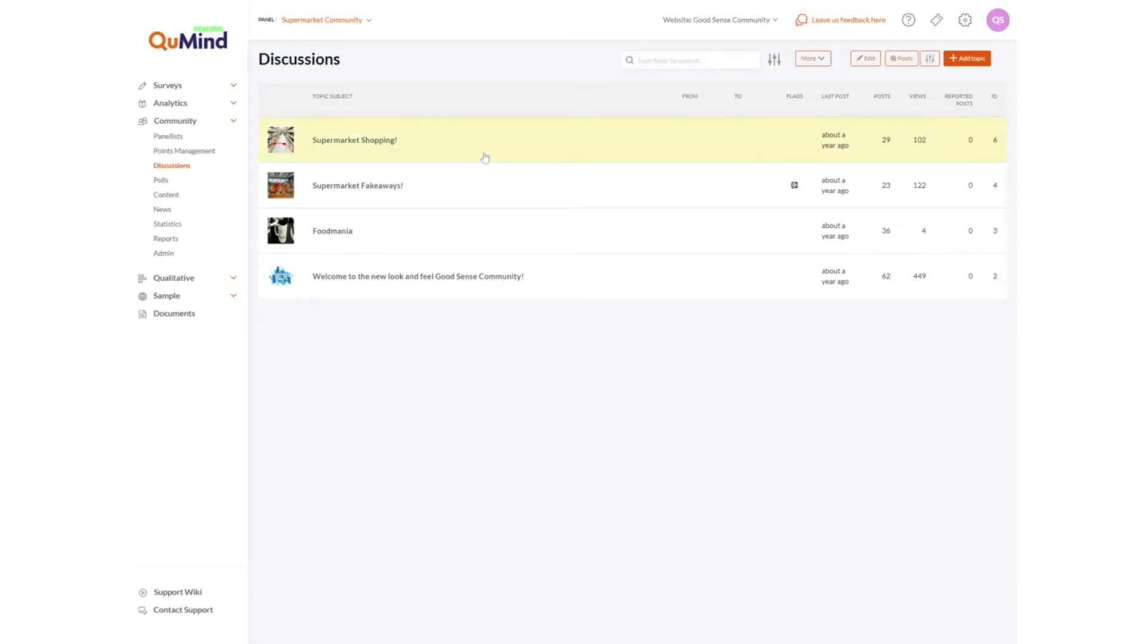
# Review the details and rules for adding a discussion topic, including the display dates option, and close without saving
pyautogui.click(971, 60)
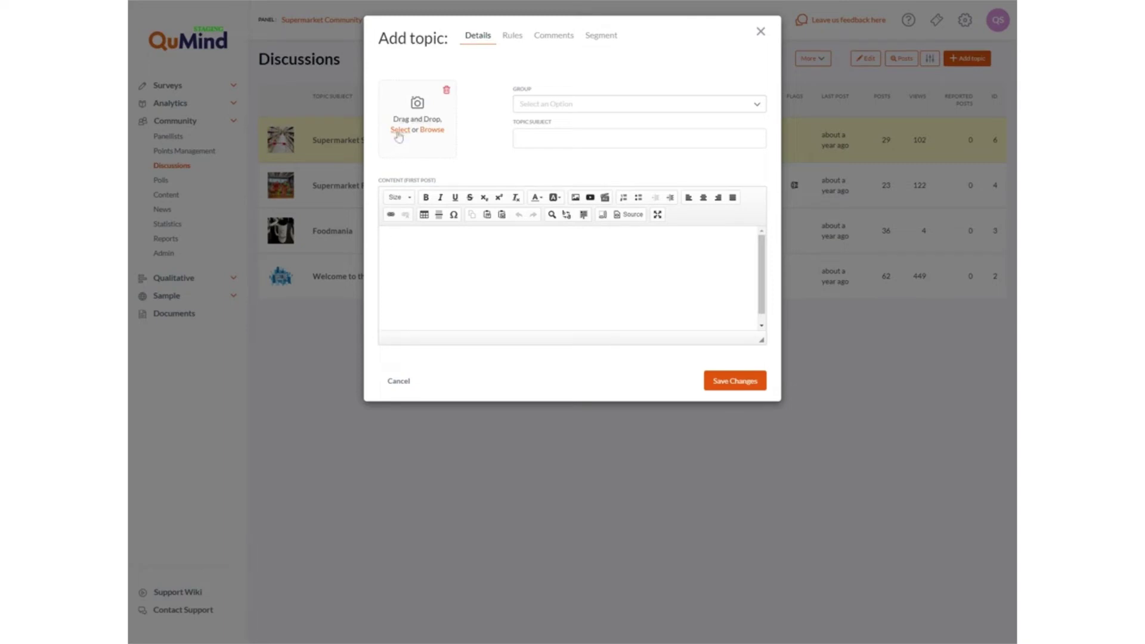
pyautogui.click(516, 39)
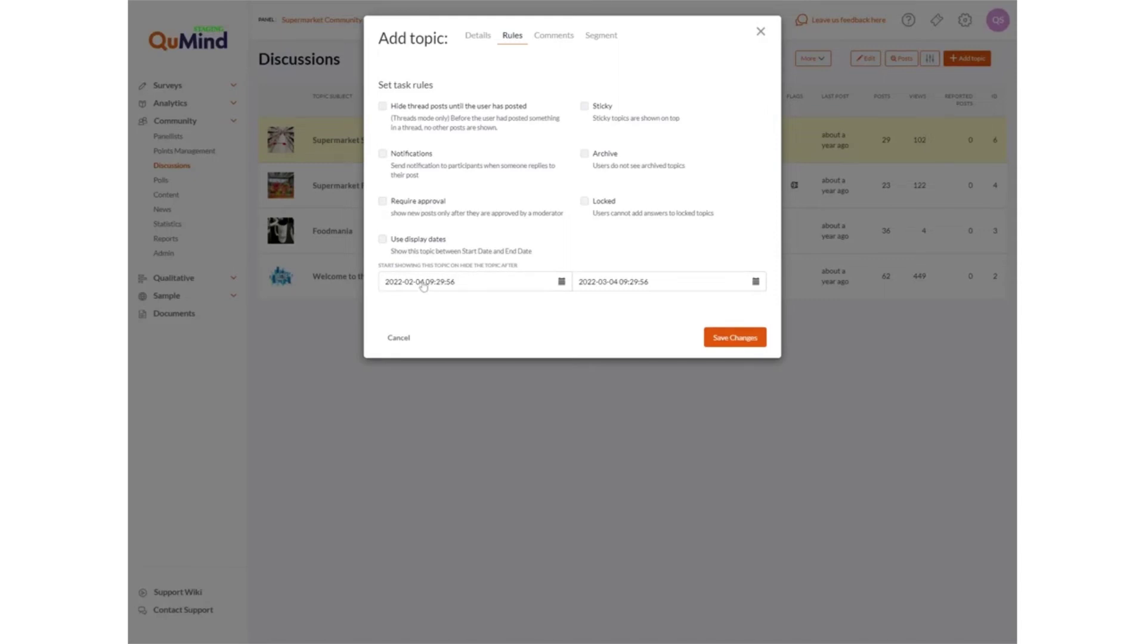
pyautogui.click(383, 241)
pyautogui.click(383, 239)
pyautogui.click(761, 32)
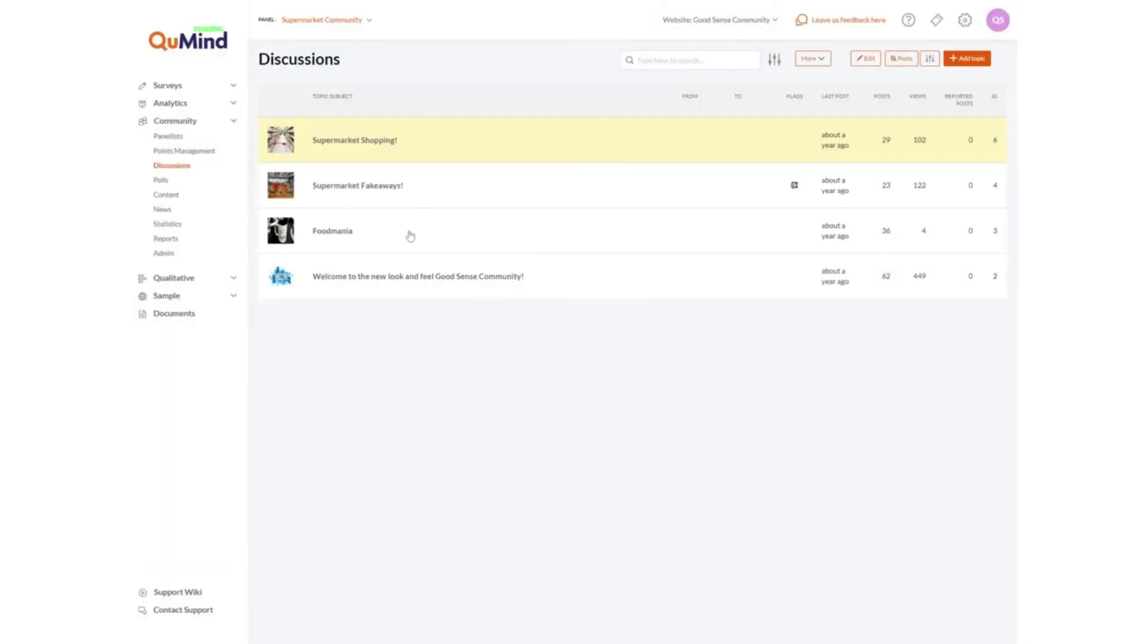
# Select the "Supermarket Fakeaways!" topic, look at the additional discussion options, and select the Foodmania topic
pyautogui.click(475, 186)
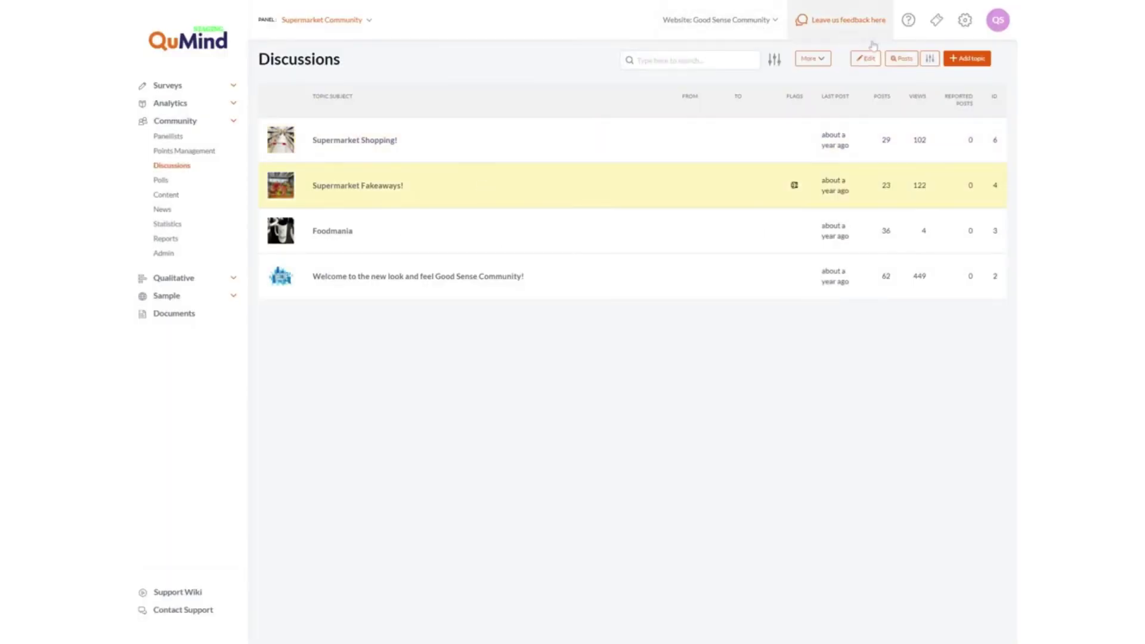
pyautogui.click(819, 59)
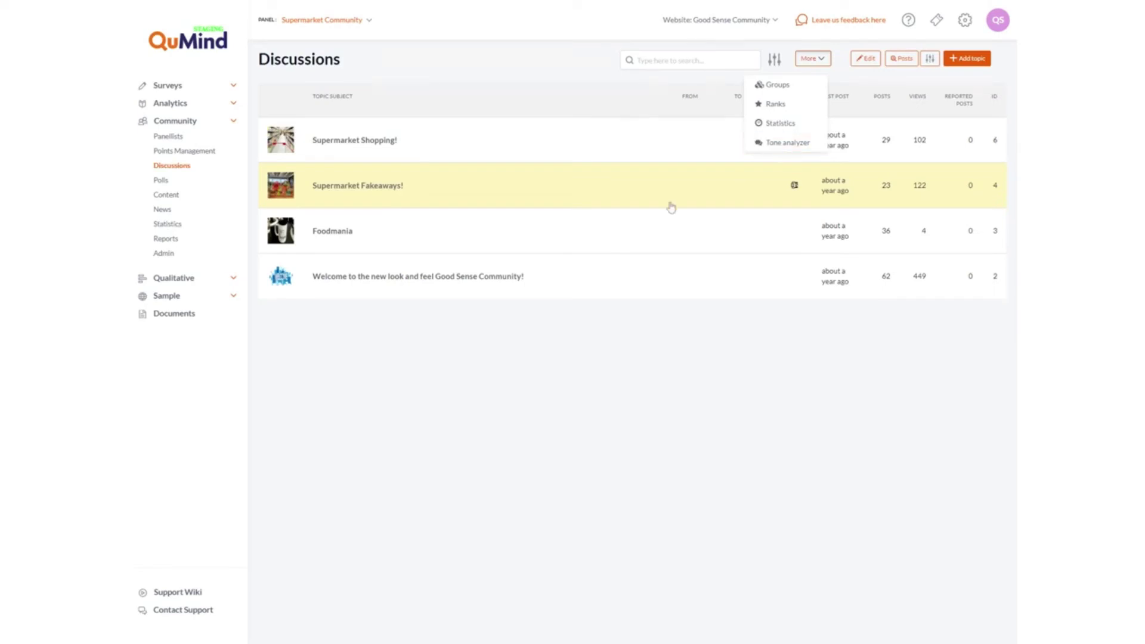
pyautogui.click(660, 235)
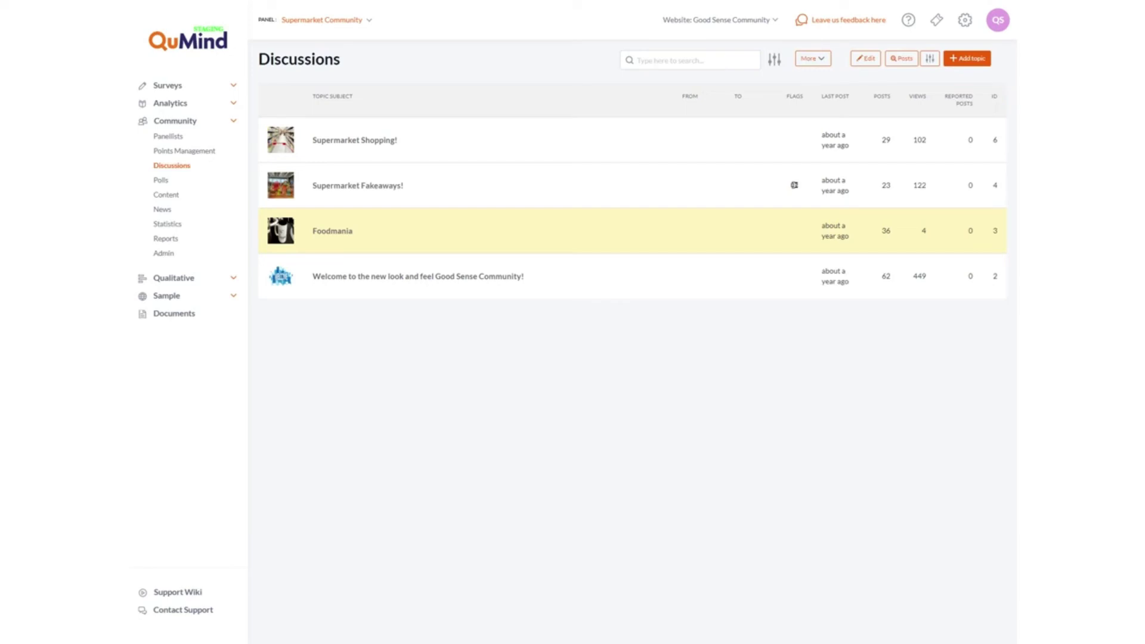
# Look at the community's editable content and the actions available for "Homepage: Welcome"
pyautogui.click(167, 184)
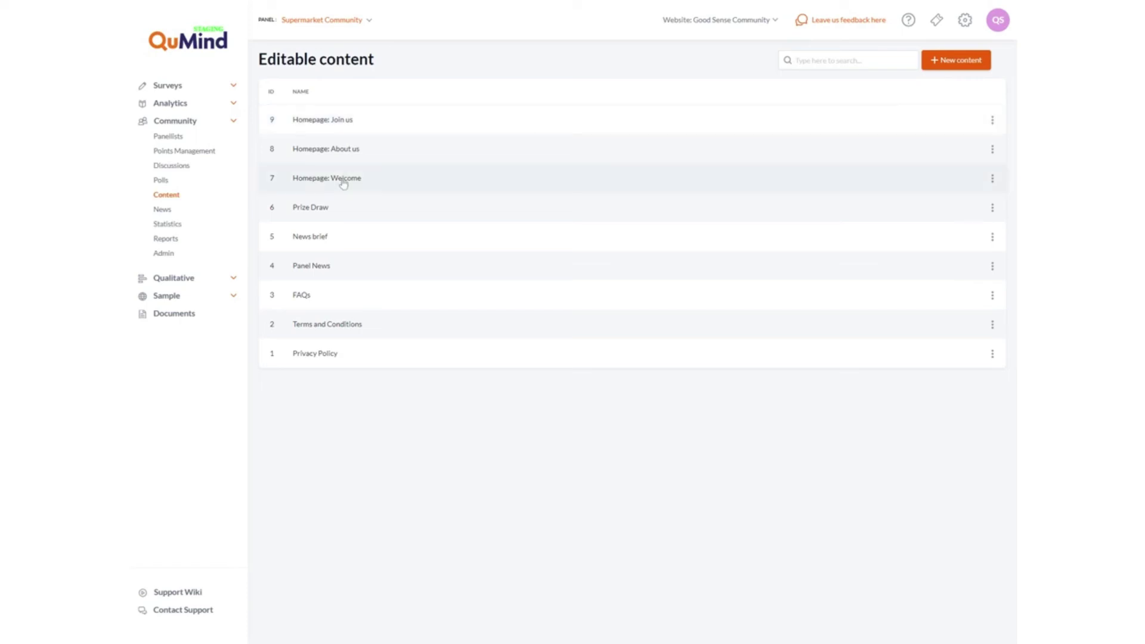
pyautogui.click(993, 180)
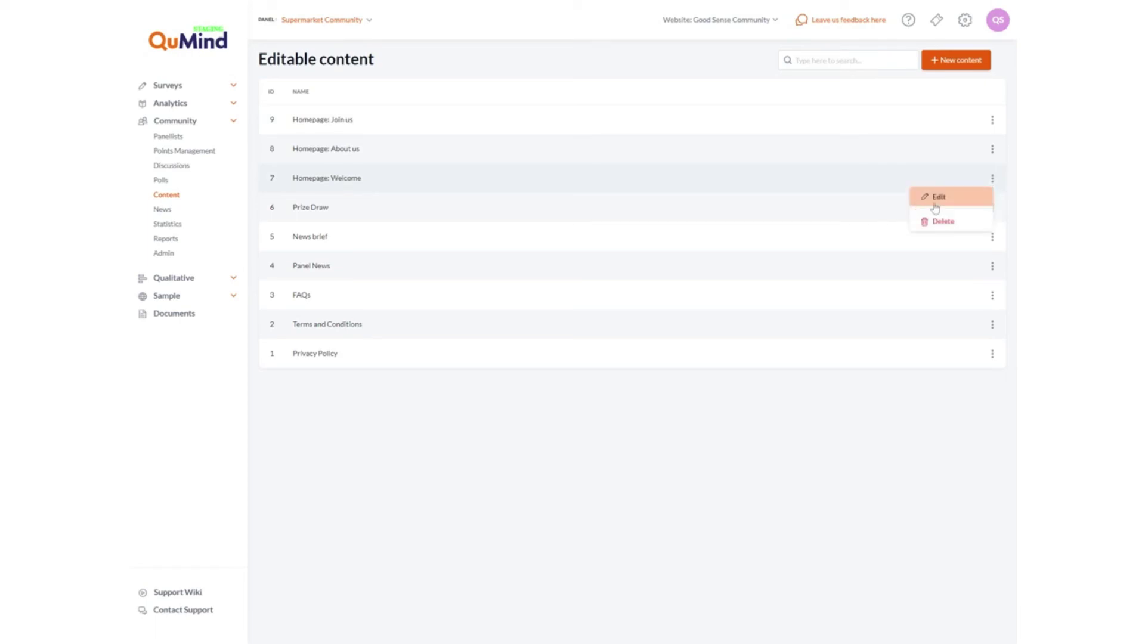
pyautogui.click(493, 486)
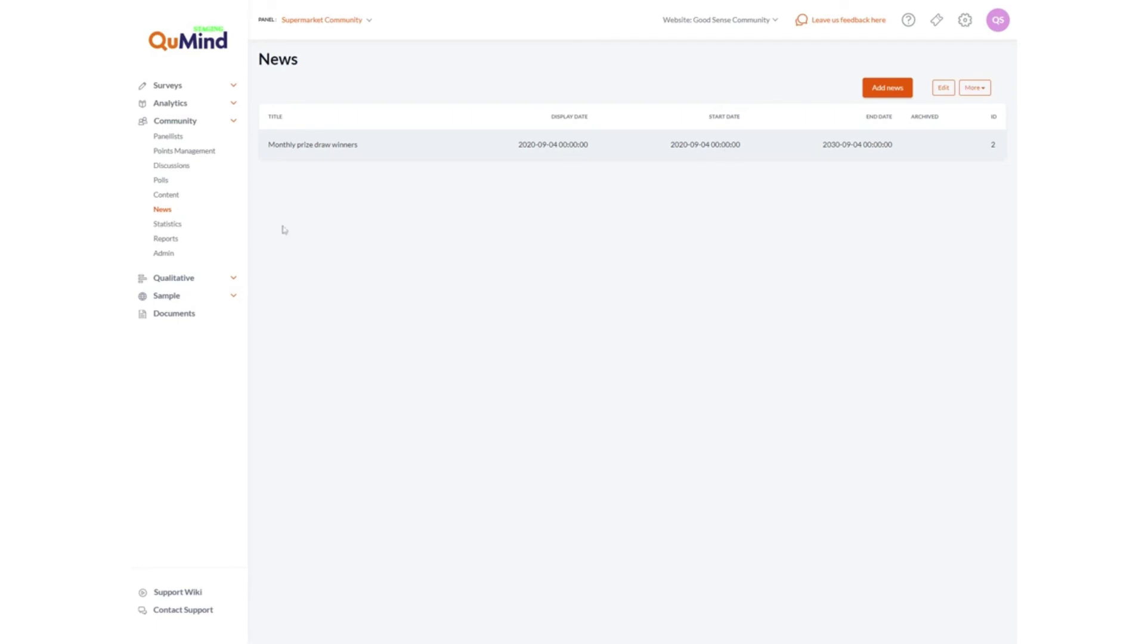
# Open the community's Reports and choose the Latest activity report
pyautogui.click(167, 240)
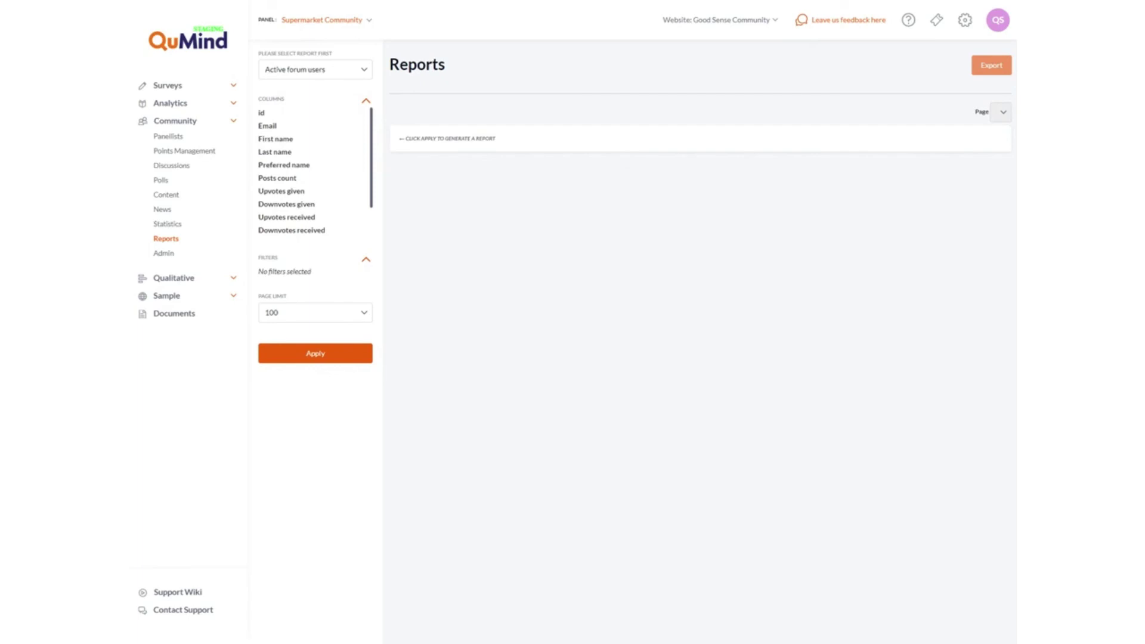
pyautogui.click(341, 338)
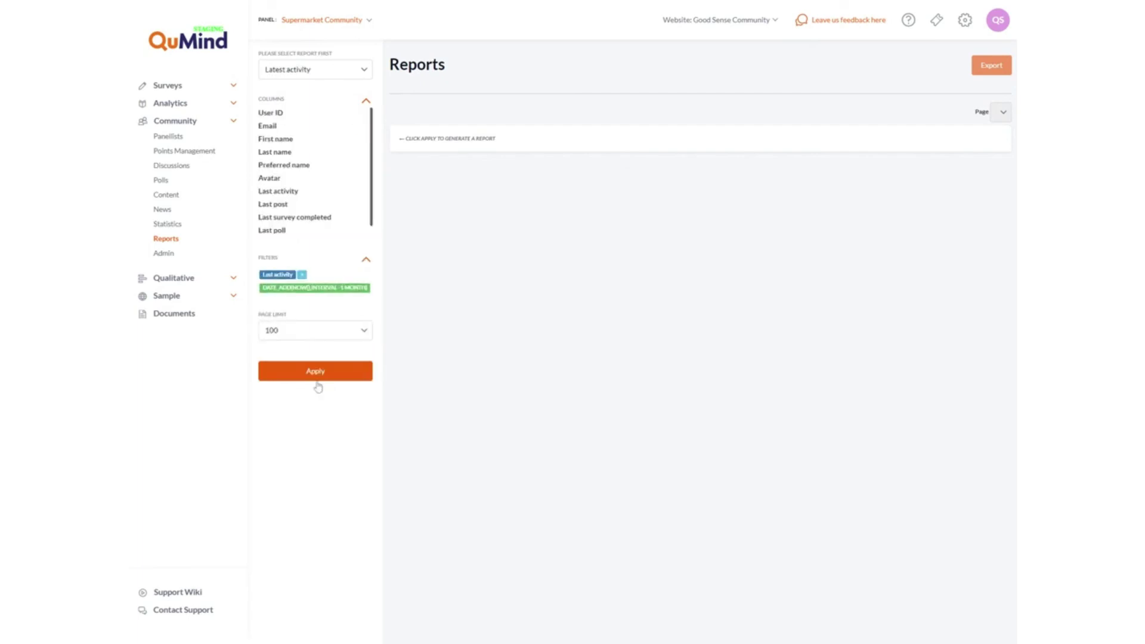
pyautogui.click(318, 379)
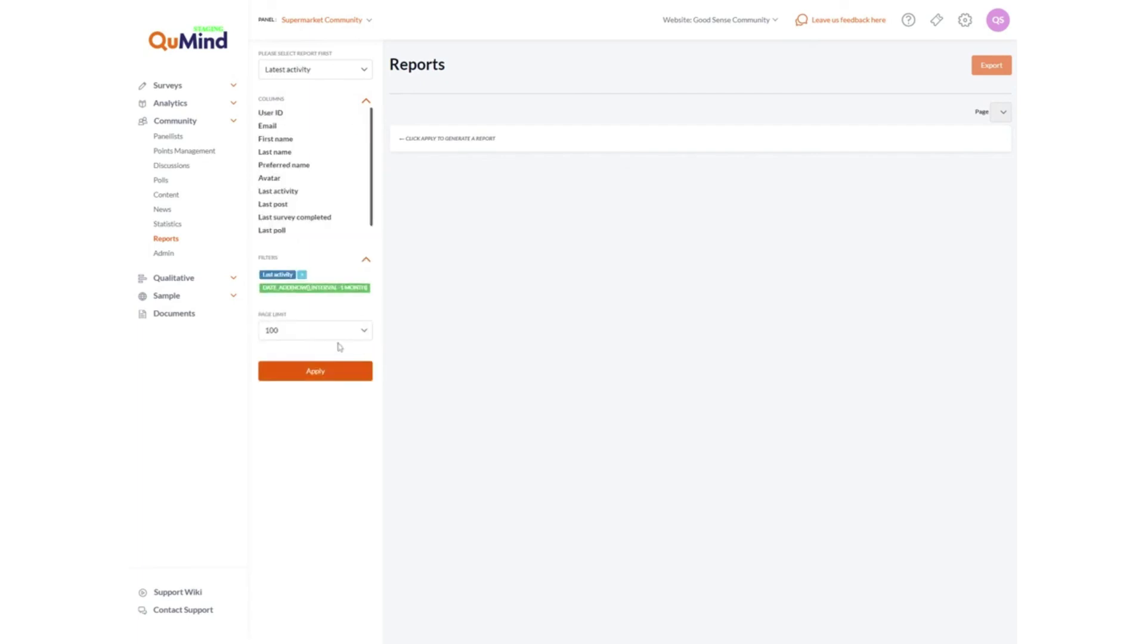